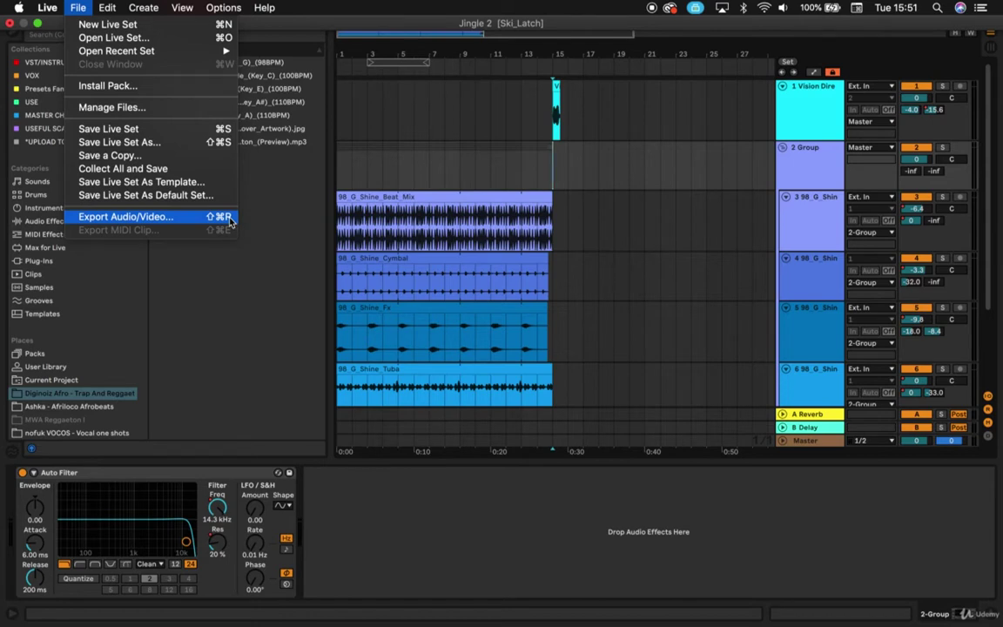
- Open the audio/video export settings for the Jingle 2 set
click(231, 221)
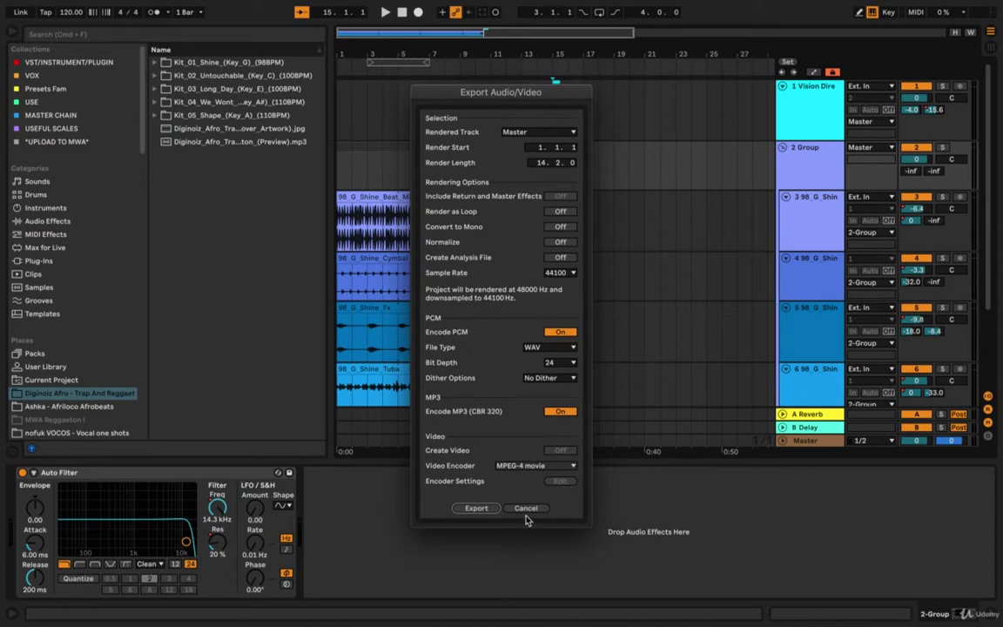
click(526, 508)
mouse_move(170, 4)
click(77, 7)
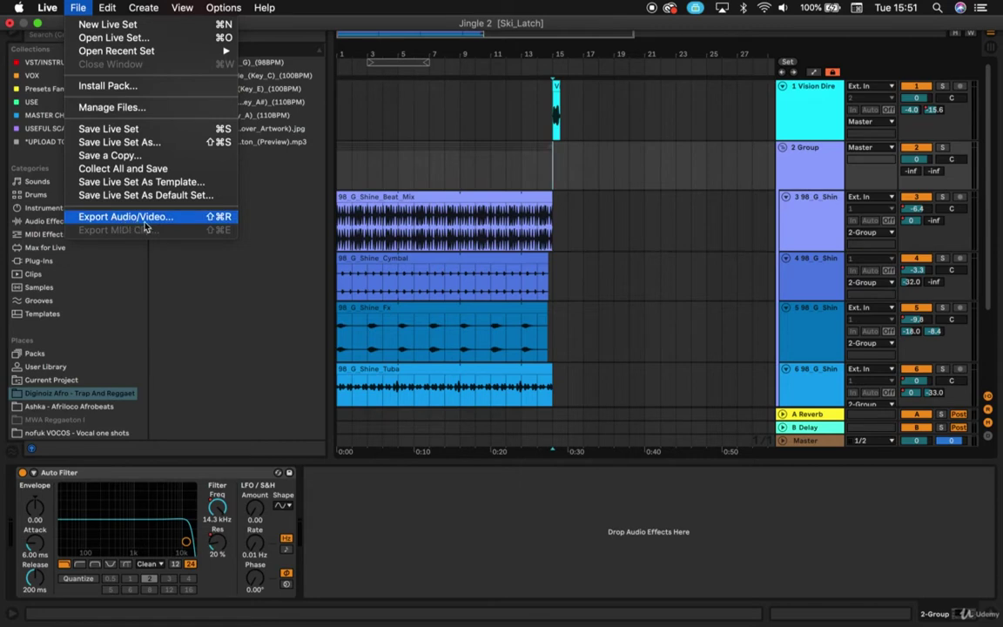
click(207, 219)
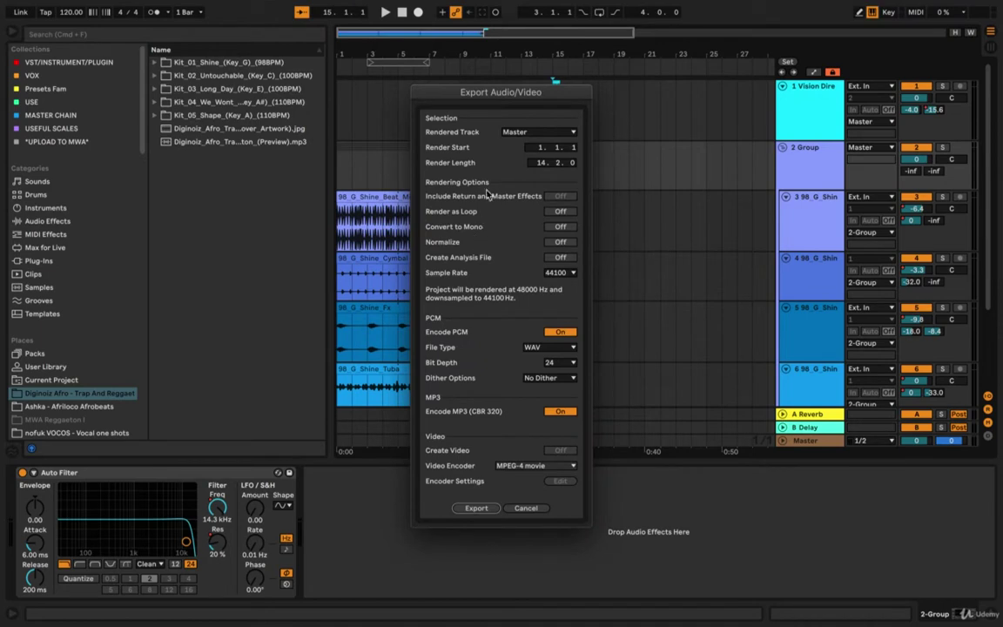
click(77, 7)
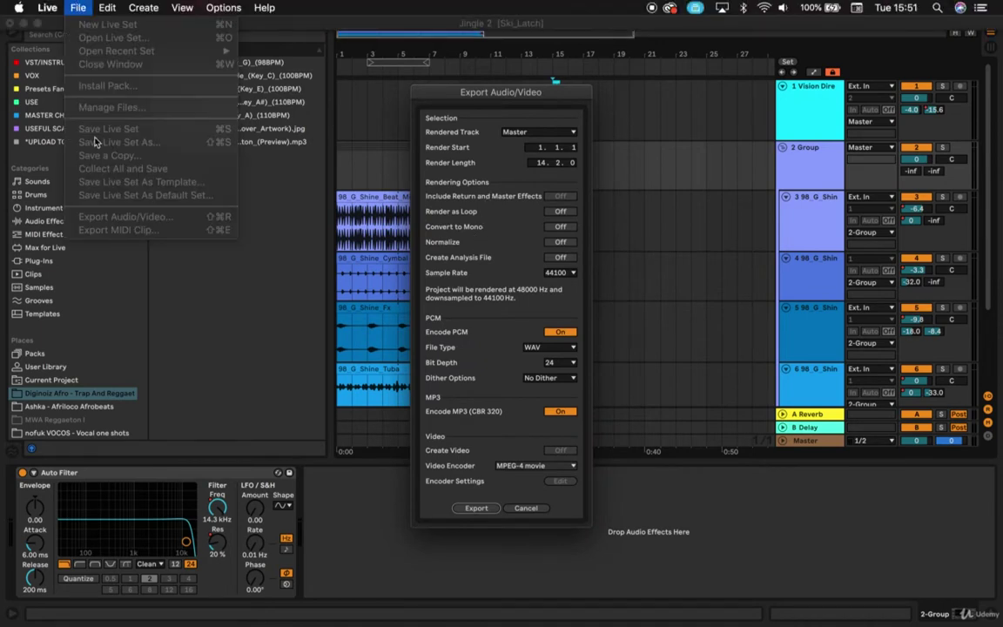
click(445, 98)
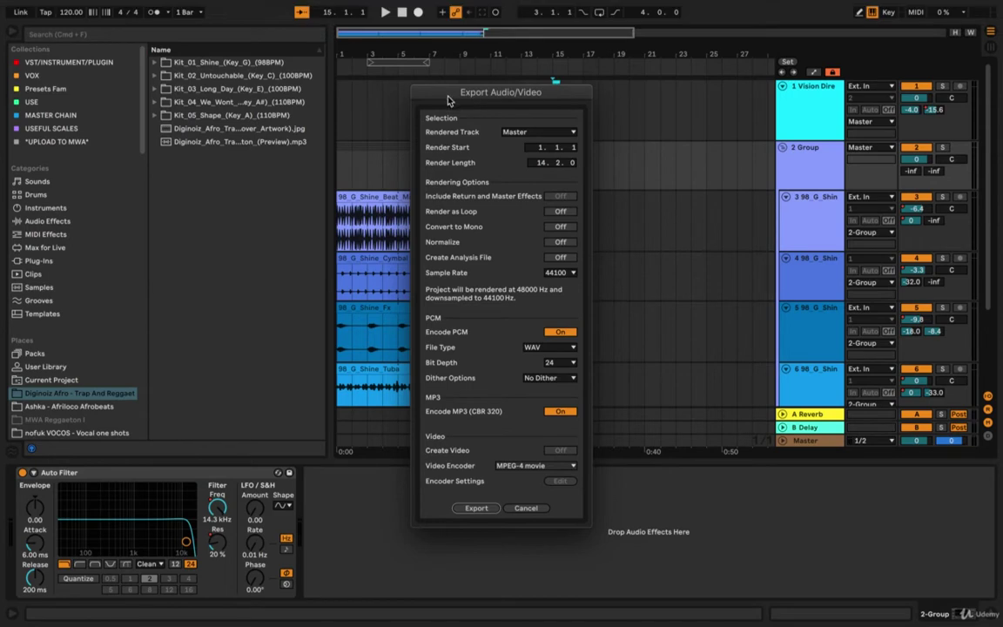
drag(451, 99, 350, 59)
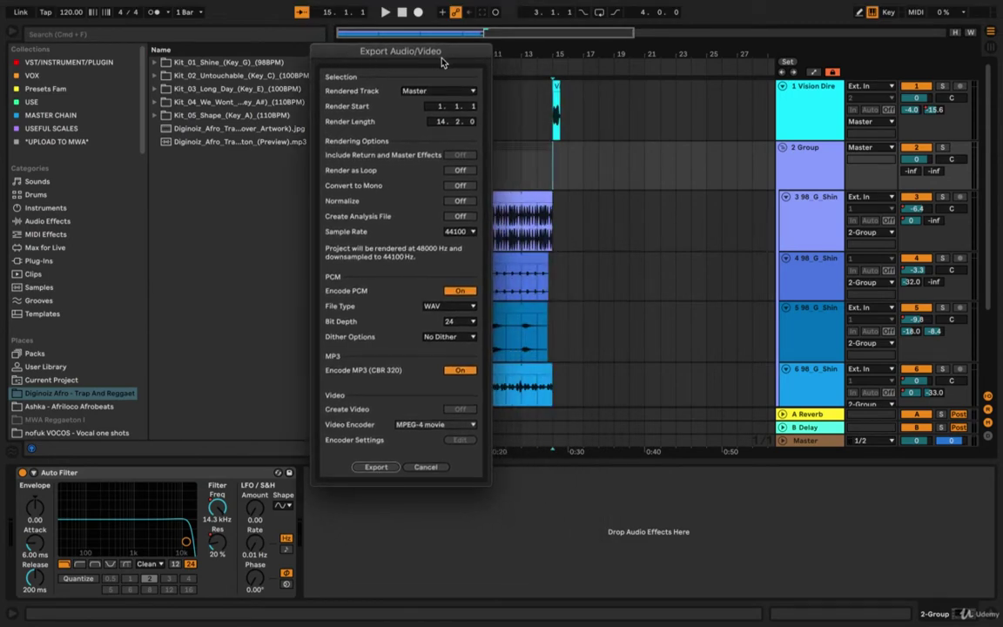
- Review the tracks available for rendering and choose Master as the rendered track
click(435, 90)
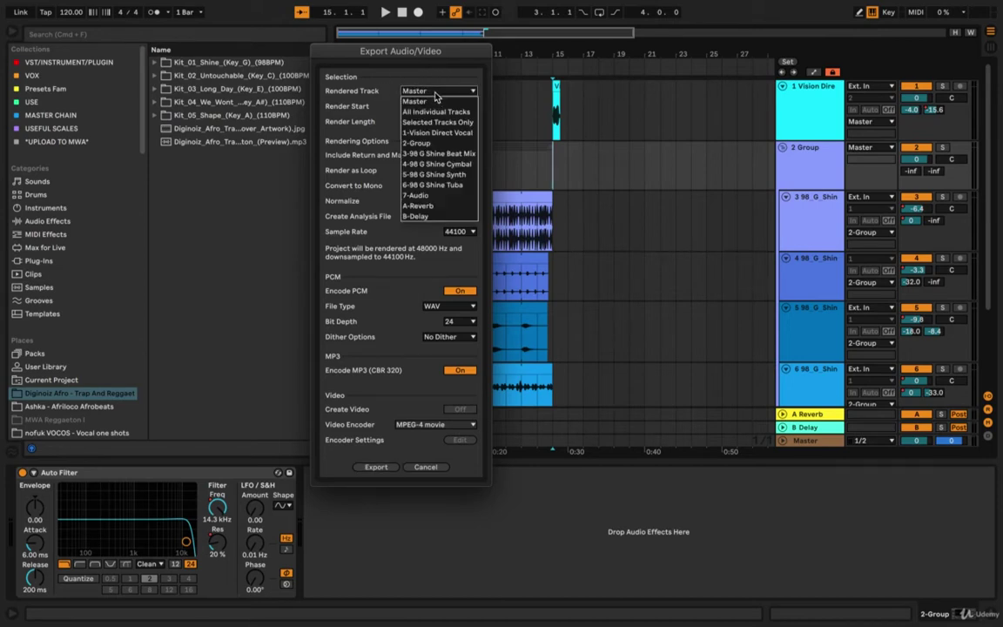
click(438, 100)
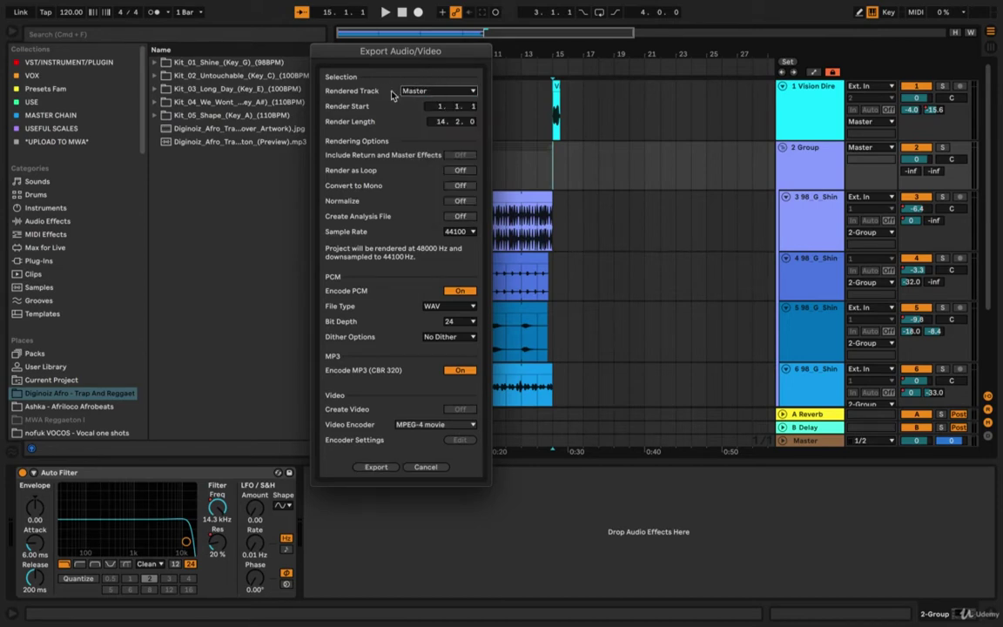
drag(386, 59, 374, 60)
click(423, 91)
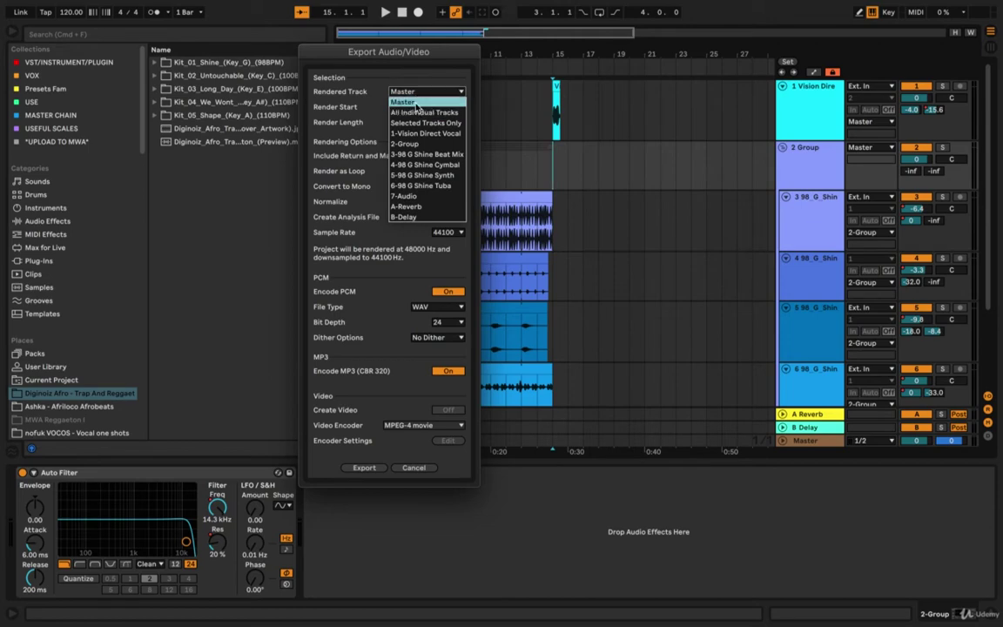
click(418, 103)
drag(428, 55, 449, 96)
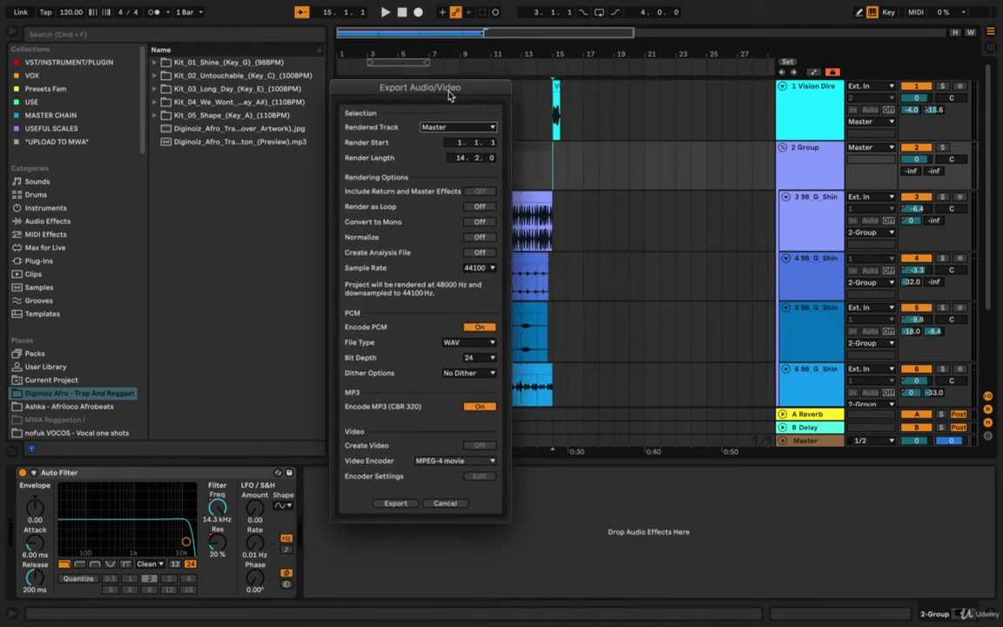
click(457, 127)
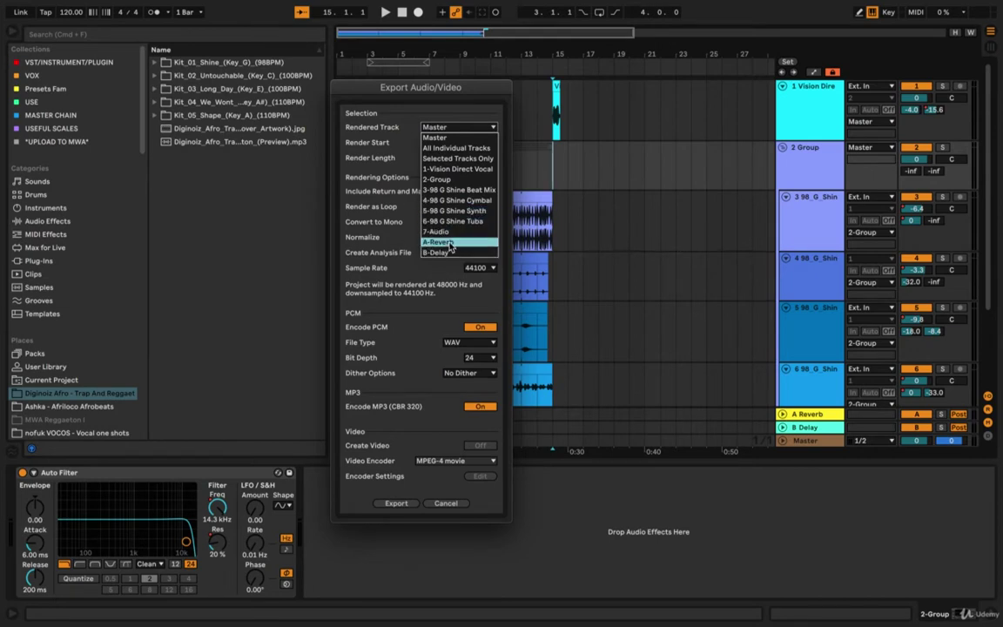
click(464, 131)
mouse_move(470, 88)
mouse_down()
mouse_move(453, 87)
mouse_move(519, 76)
mouse_move(468, 75)
mouse_up()
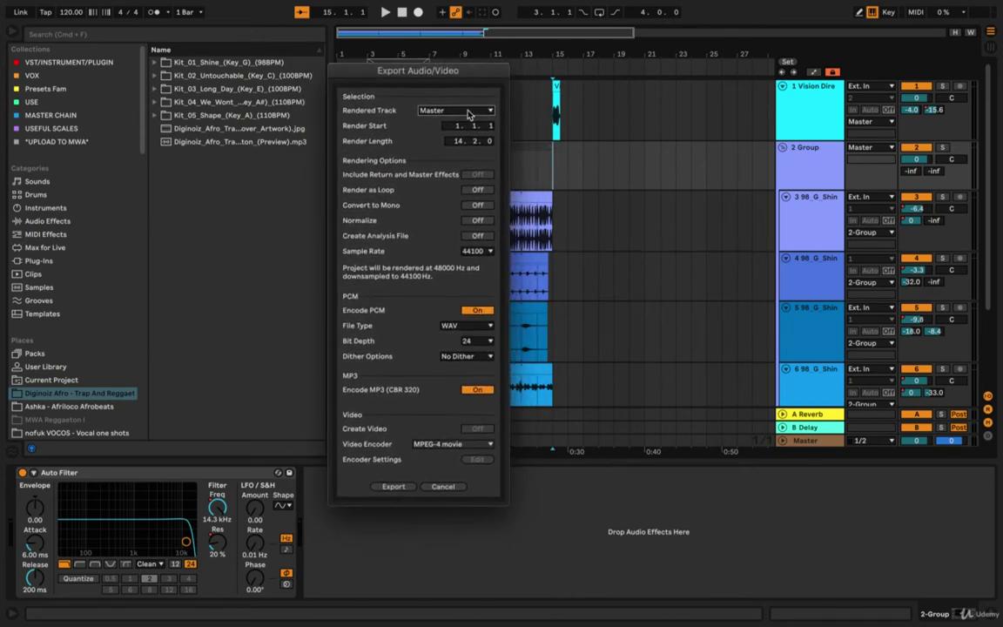
click(426, 111)
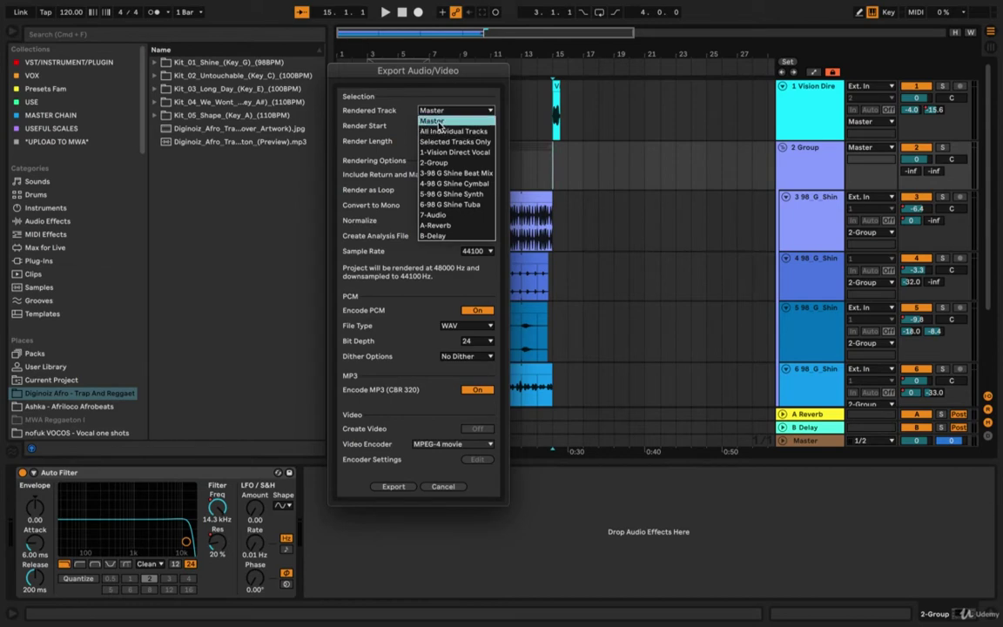
click(437, 123)
drag(457, 71, 457, 70)
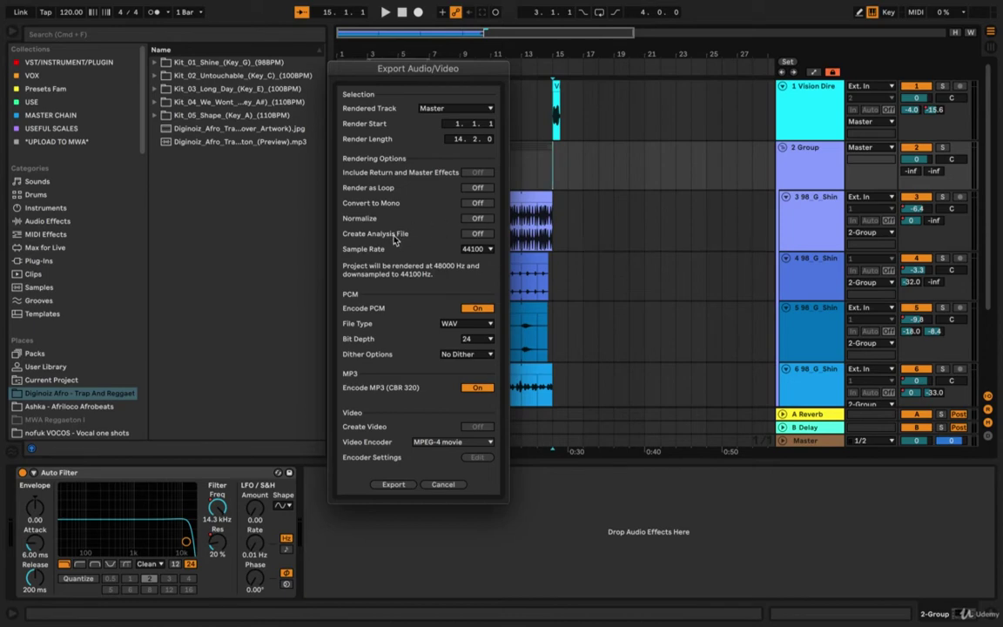
- Review the analysis file option and the sample rates available for the export
click(475, 234)
click(484, 235)
click(475, 250)
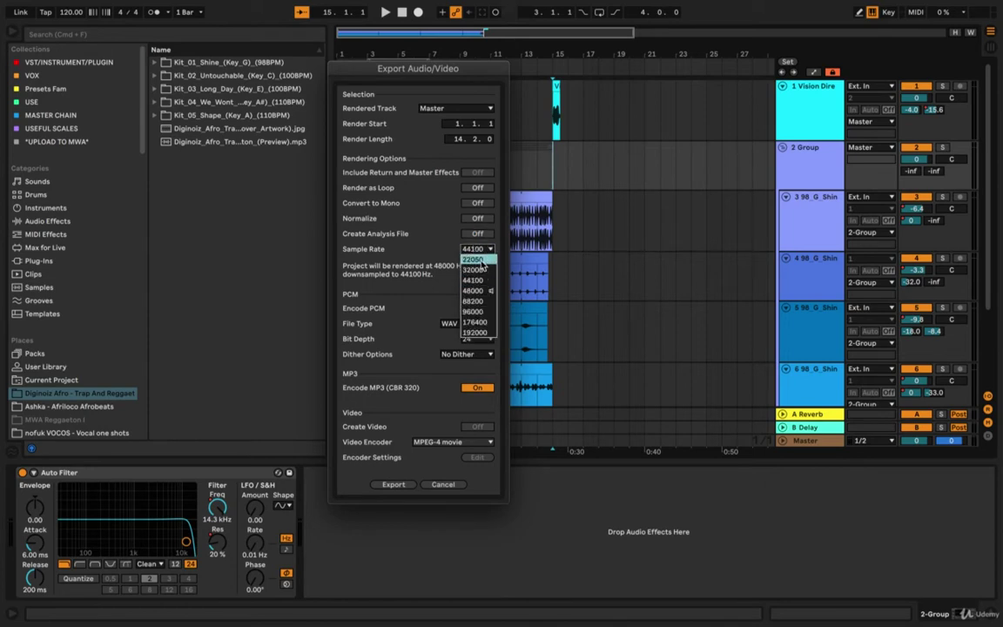
click(436, 228)
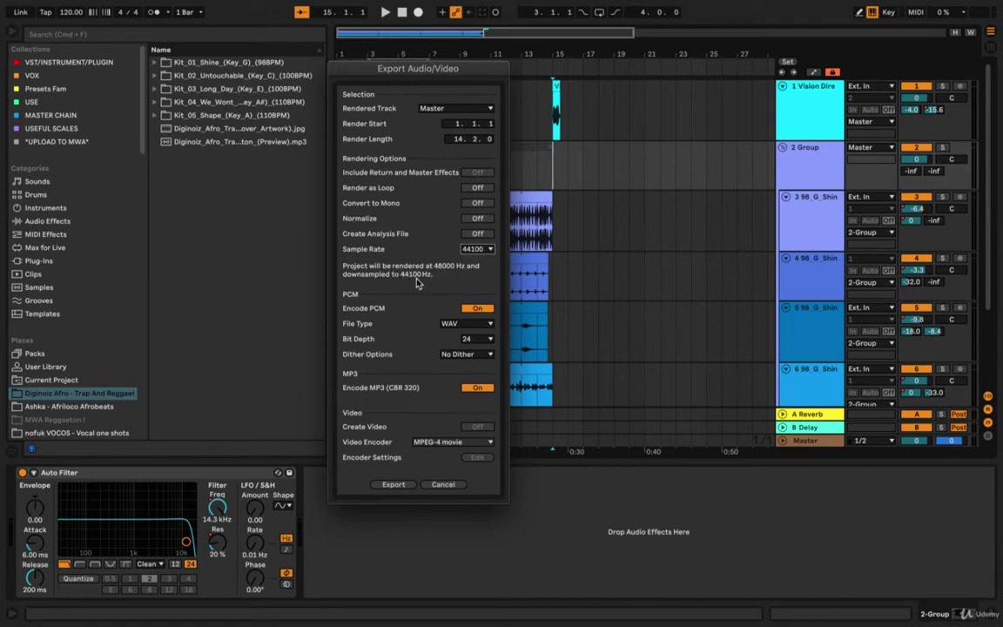
click(475, 249)
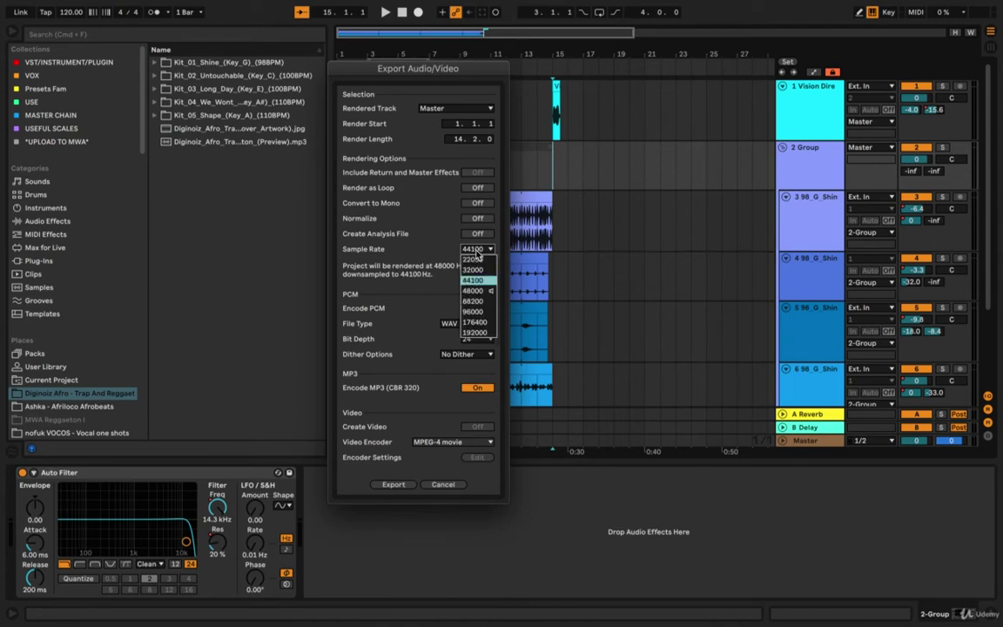
click(449, 285)
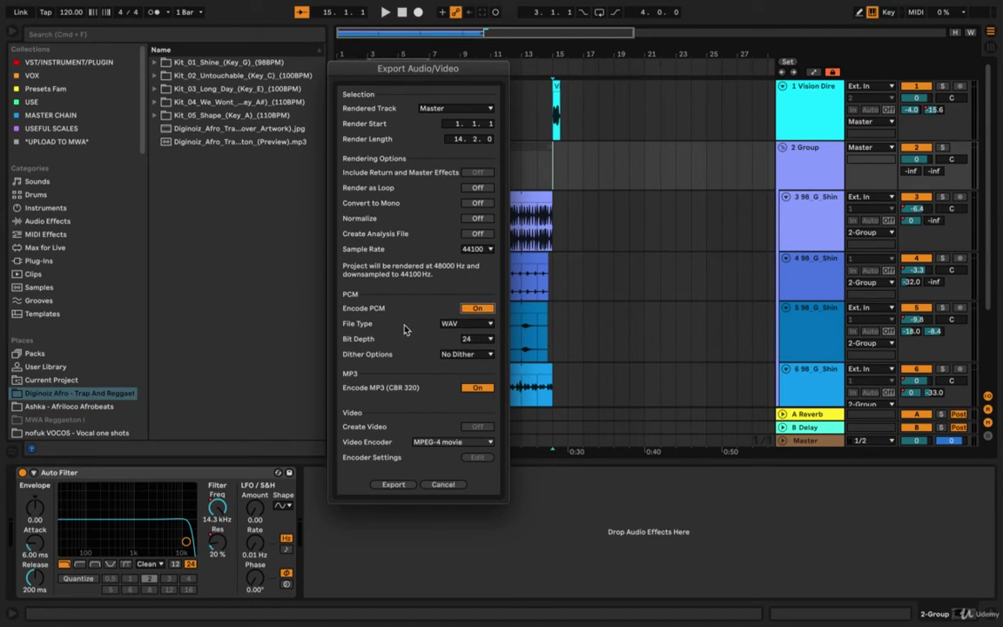
- Set the PCM file type to WAV and the bit depth to 24
click(485, 324)
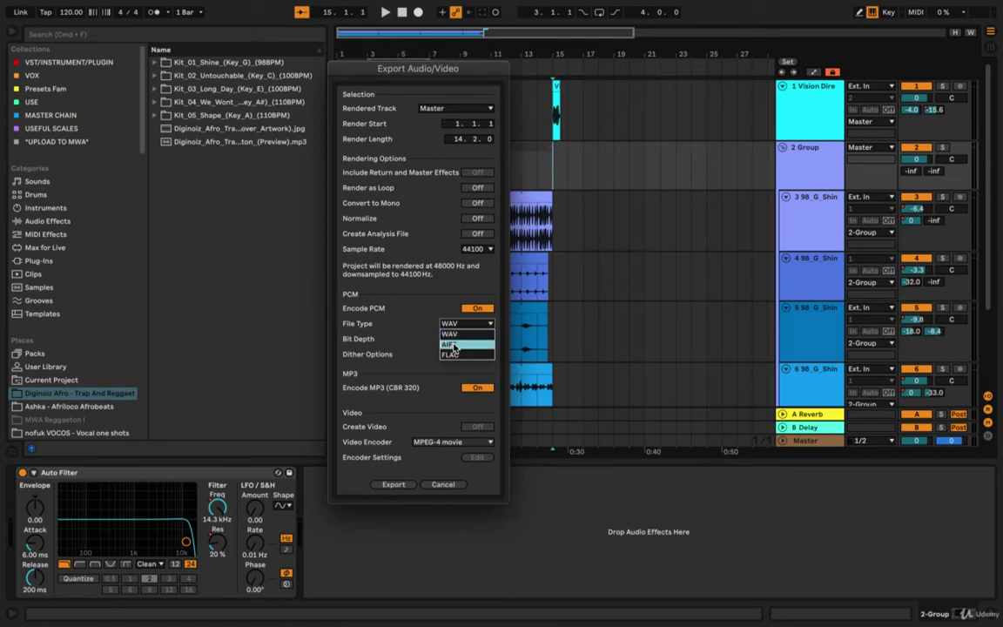
click(452, 334)
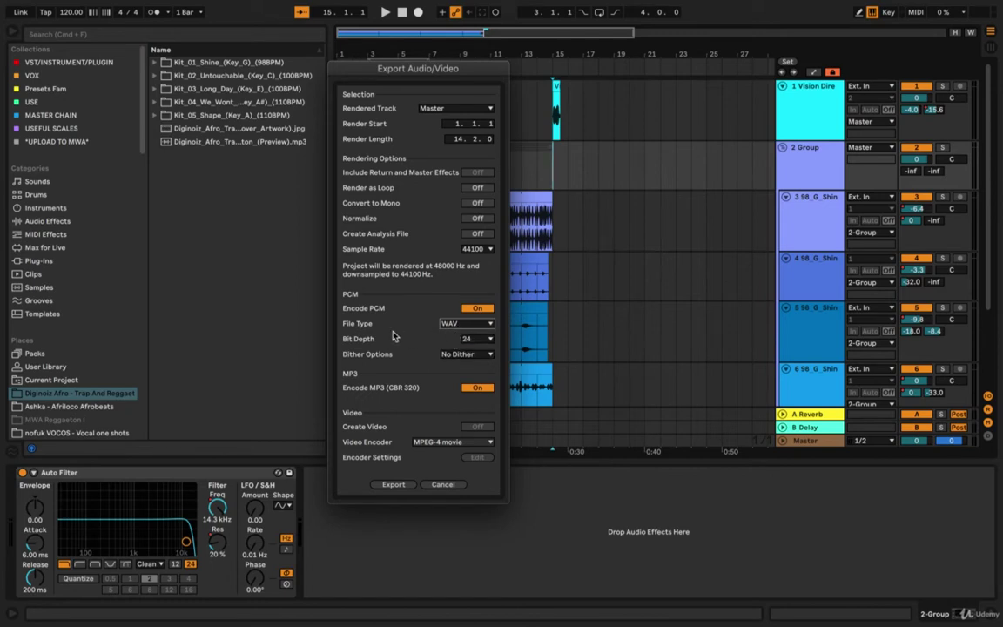
click(481, 340)
click(475, 361)
click(475, 340)
click(475, 359)
click(476, 340)
click(476, 341)
click(475, 342)
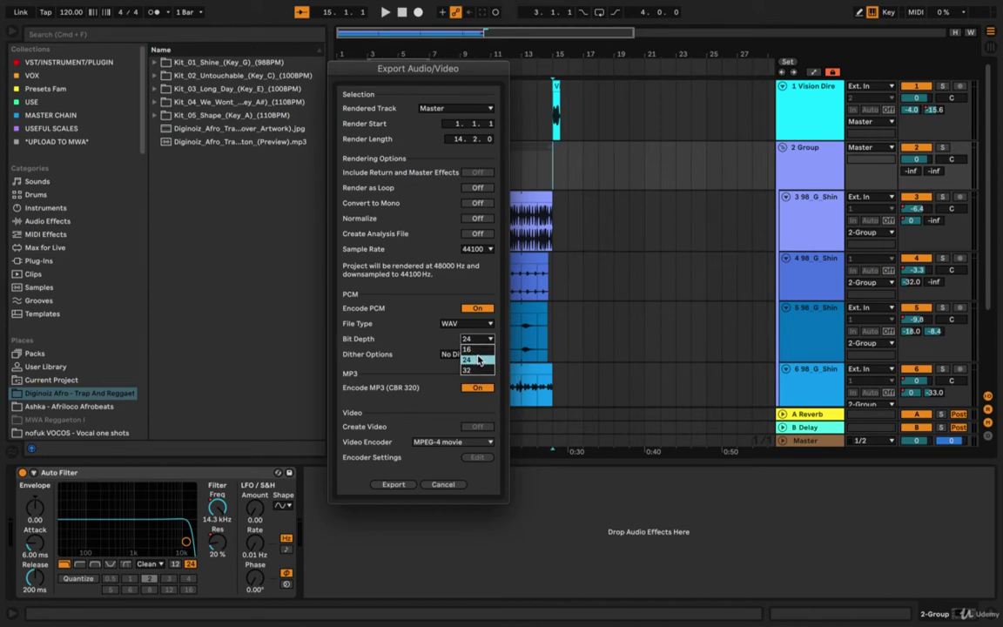
click(477, 359)
click(477, 342)
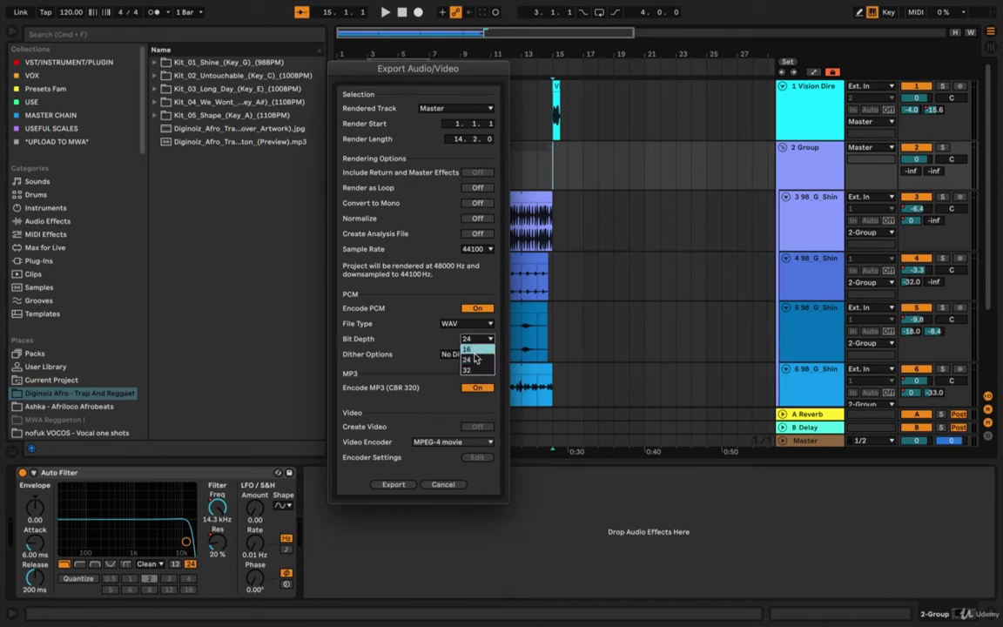
click(476, 358)
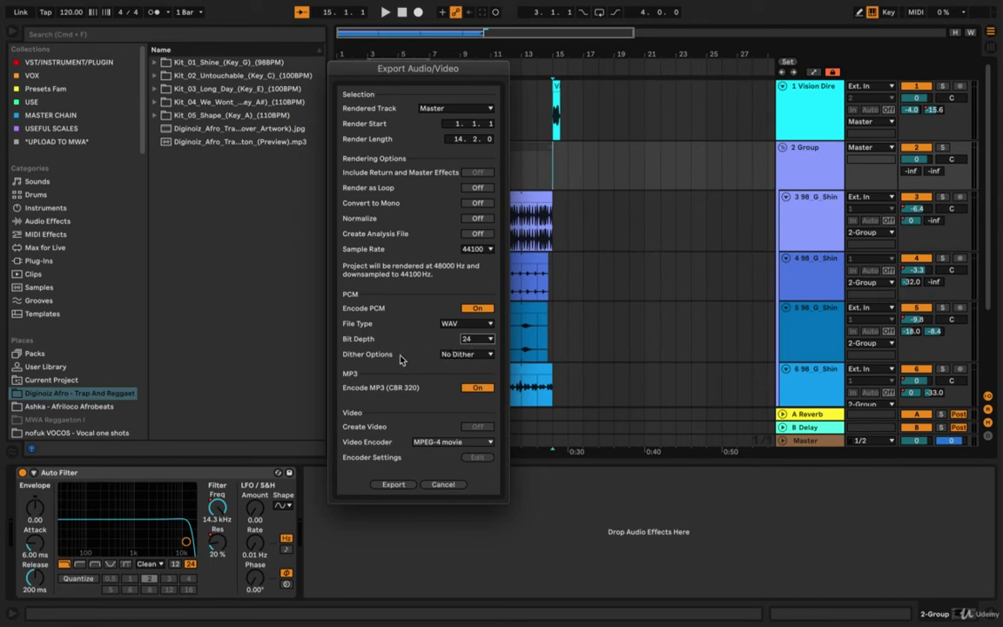
- Set the dither option to No Dither and have MP3 encoding (CBR 320) switched on
click(461, 354)
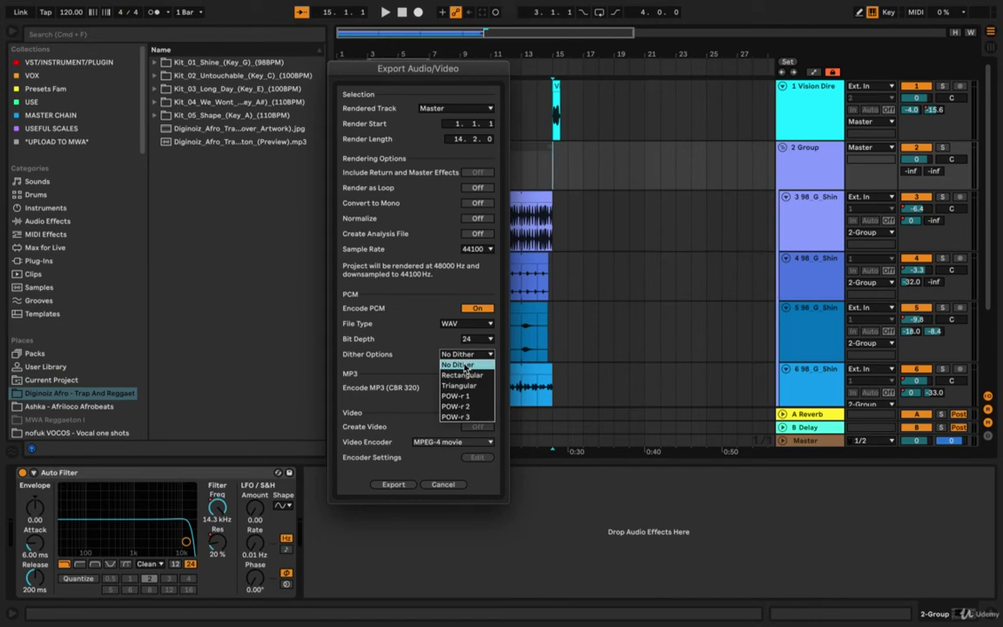
click(468, 366)
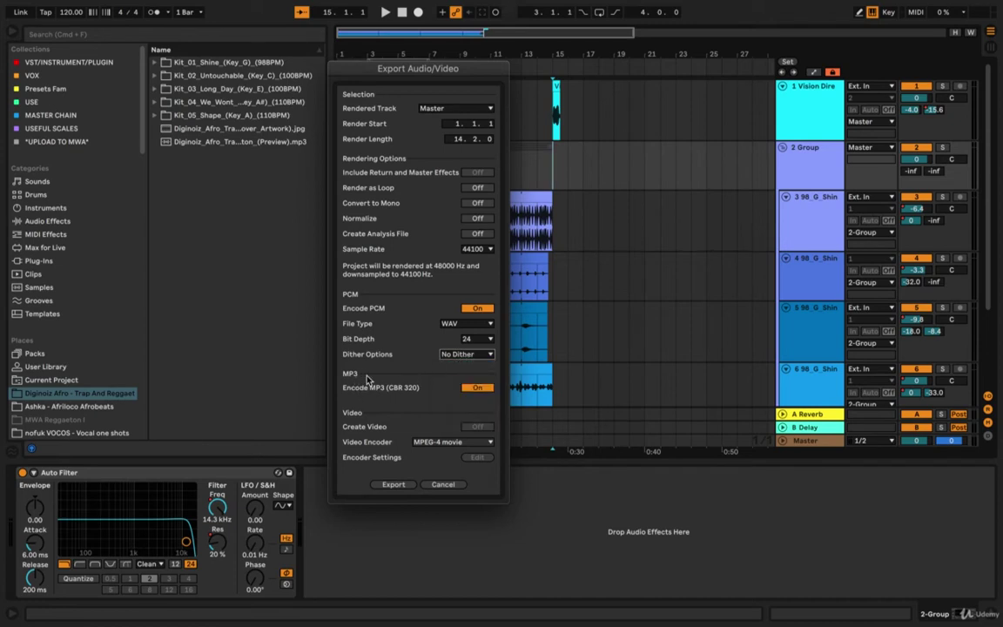
click(471, 391)
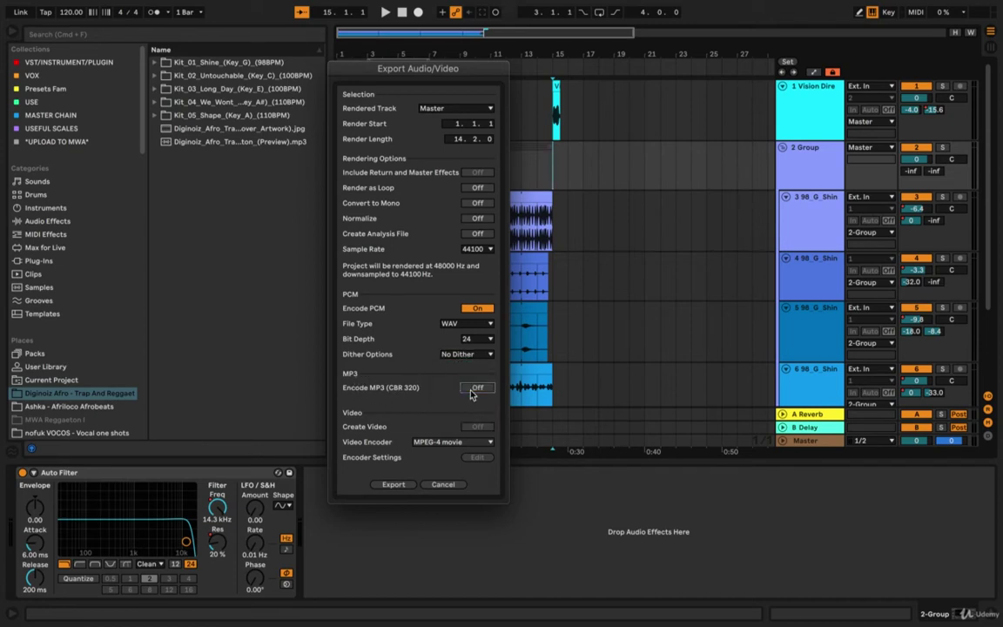
click(471, 391)
- Set the rendered track to All Individual Tracks
click(438, 110)
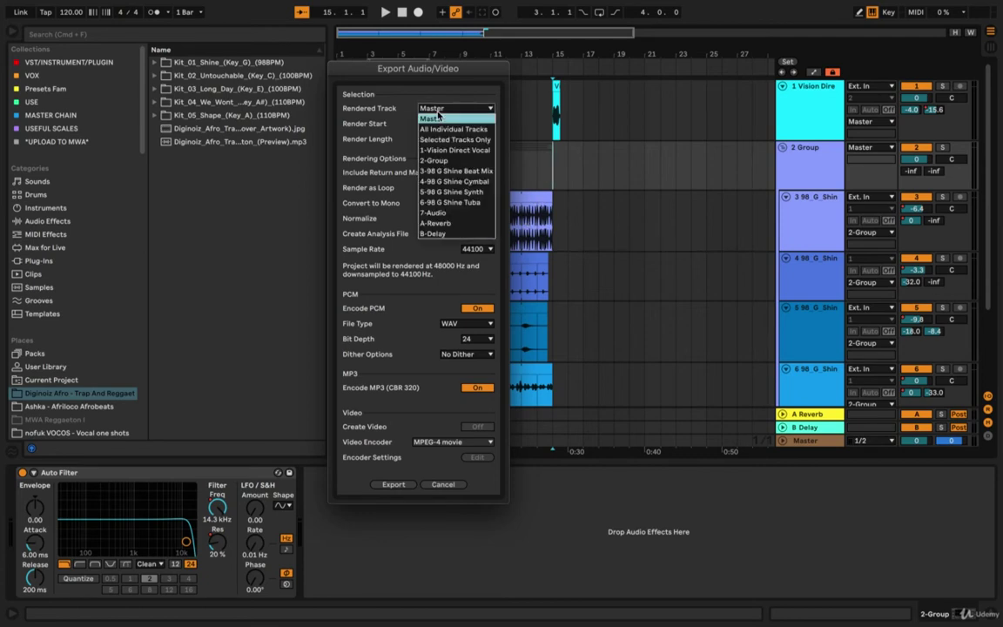
click(438, 114)
click(438, 108)
click(435, 118)
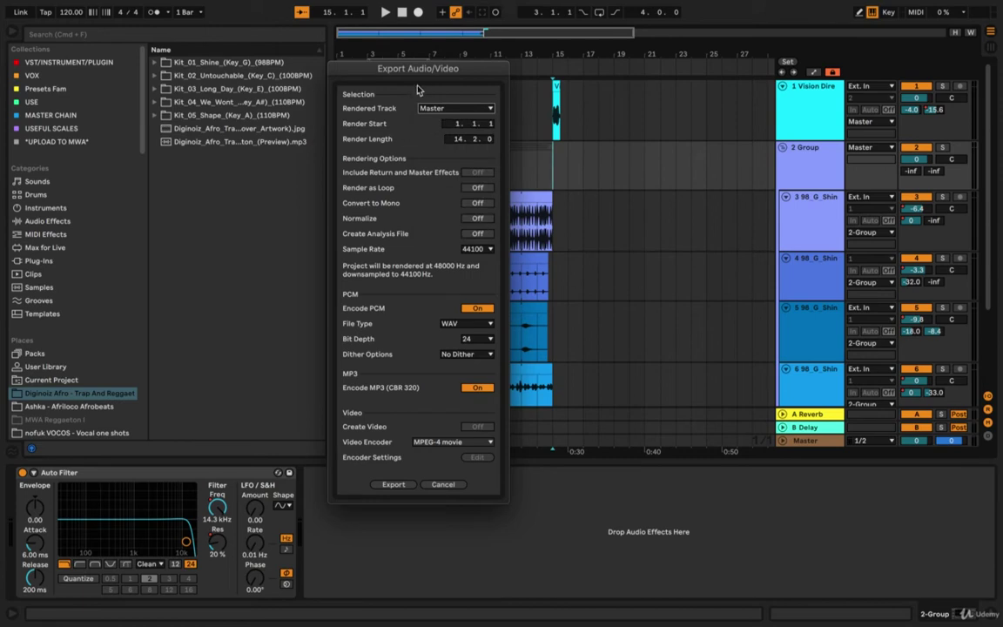
drag(448, 69, 557, 85)
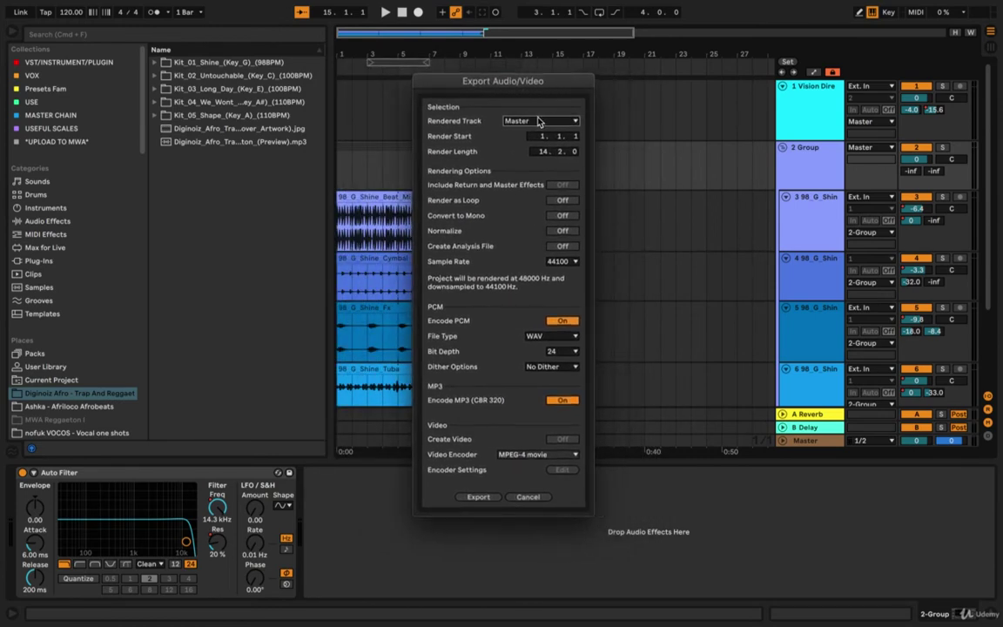
click(538, 122)
click(483, 135)
drag(484, 78, 375, 56)
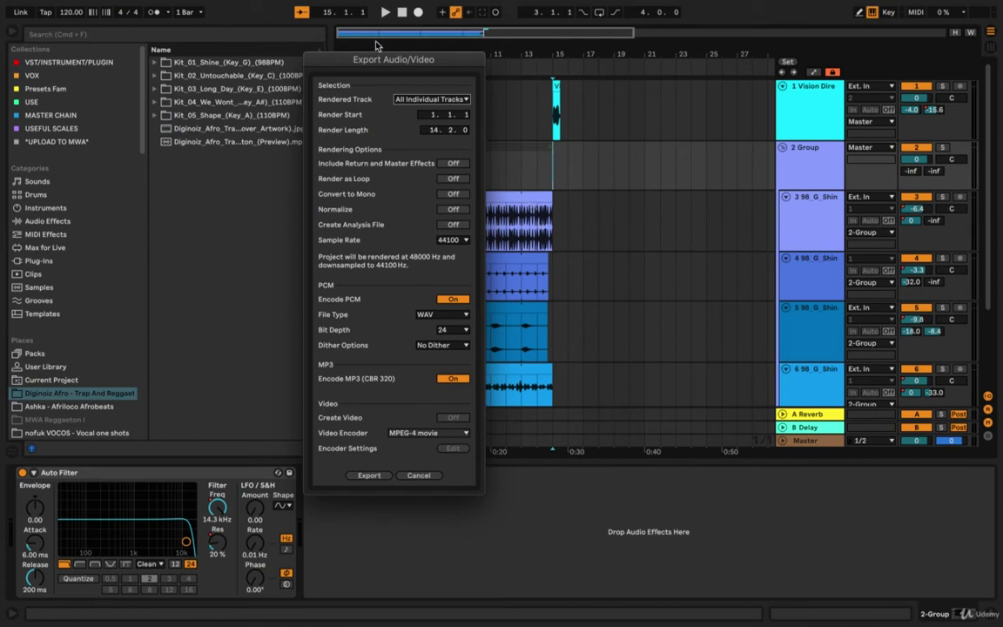
drag(341, 54, 336, 52)
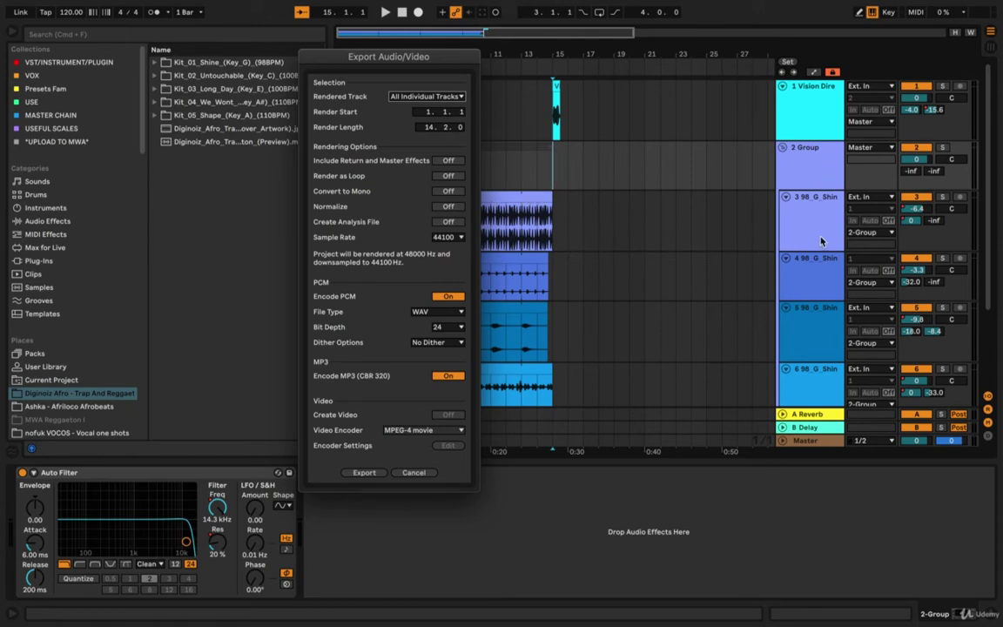
- Set the rendered track to the single track 4-98 G Shine Cymbal
click(430, 95)
click(440, 97)
drag(365, 55, 388, 55)
click(451, 96)
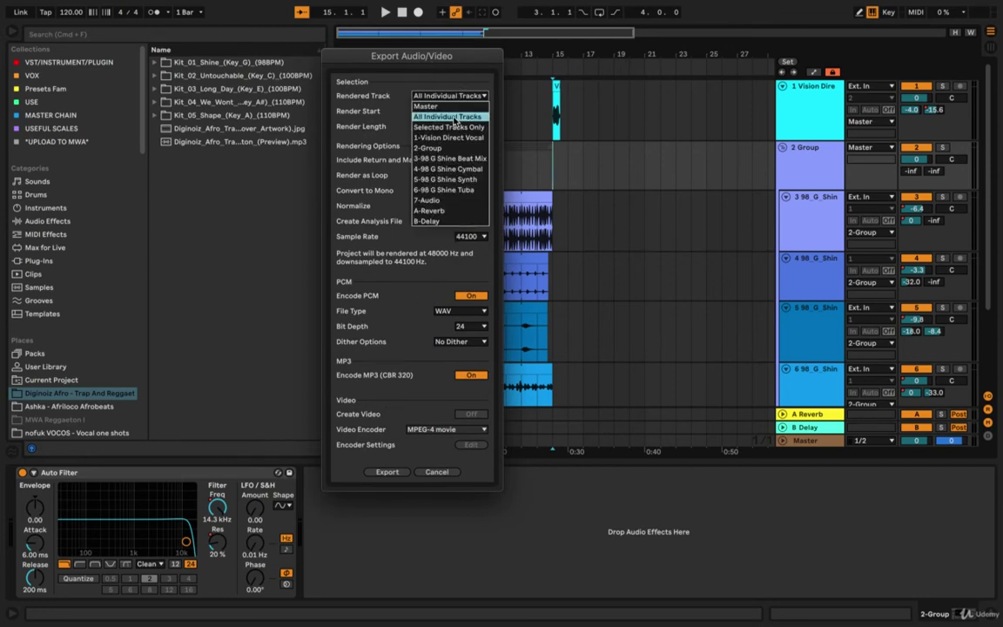
click(468, 170)
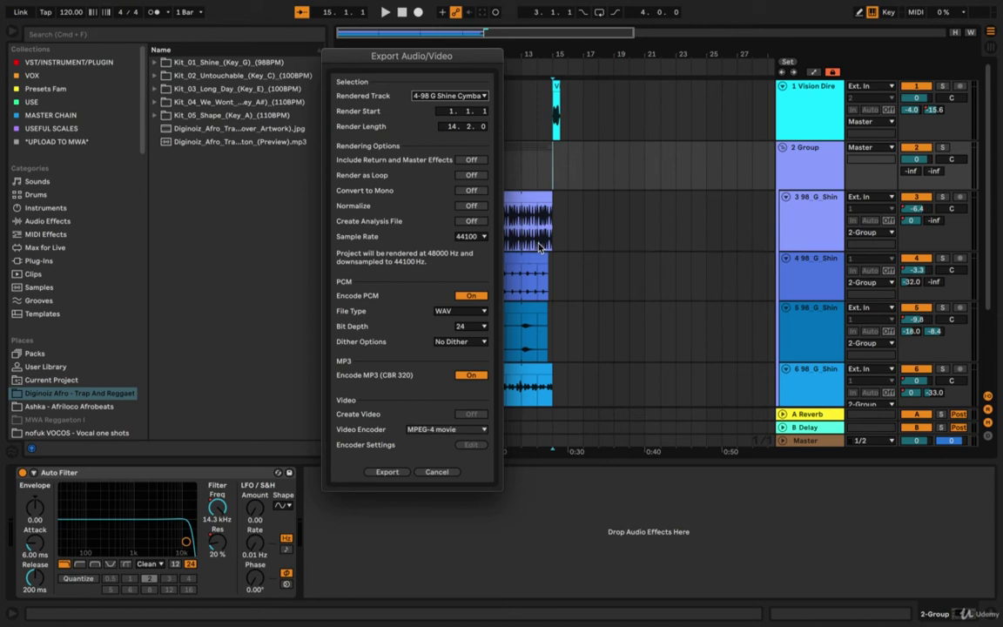
- Set the rendered track to Master
click(477, 96)
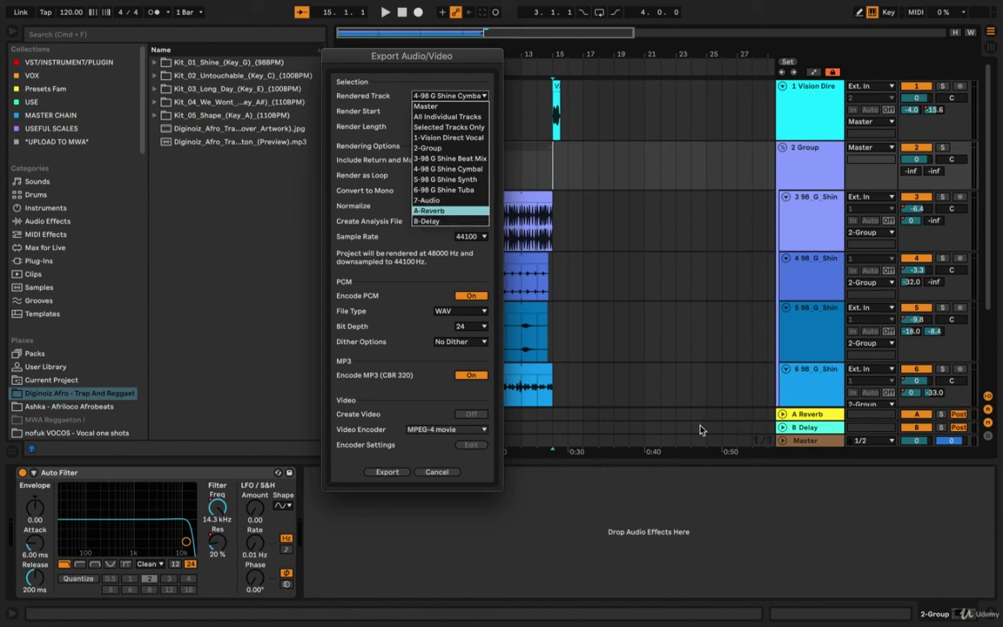
key(Down)
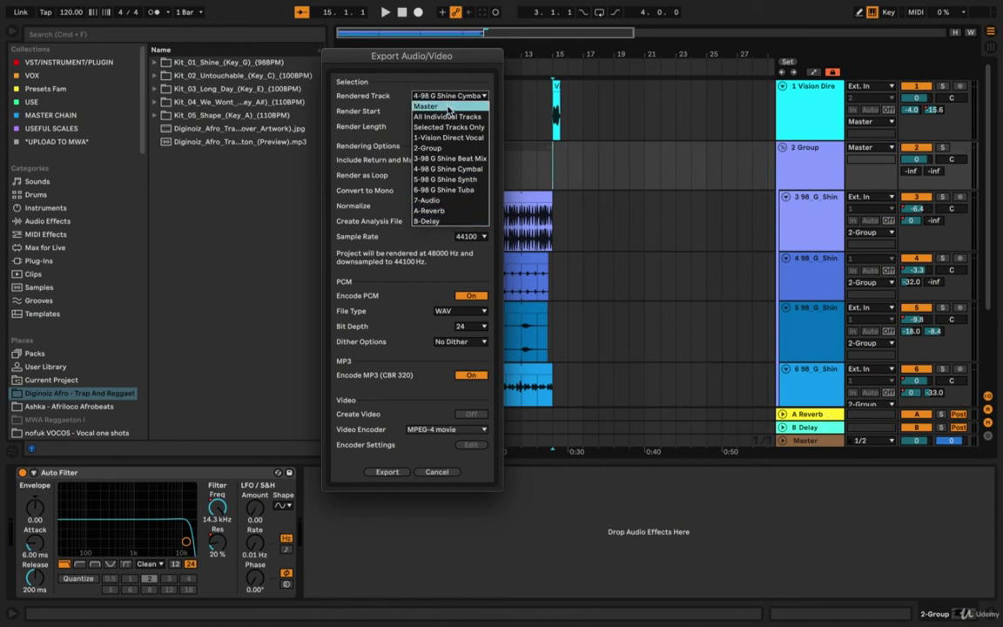
click(448, 106)
click(446, 100)
click(446, 101)
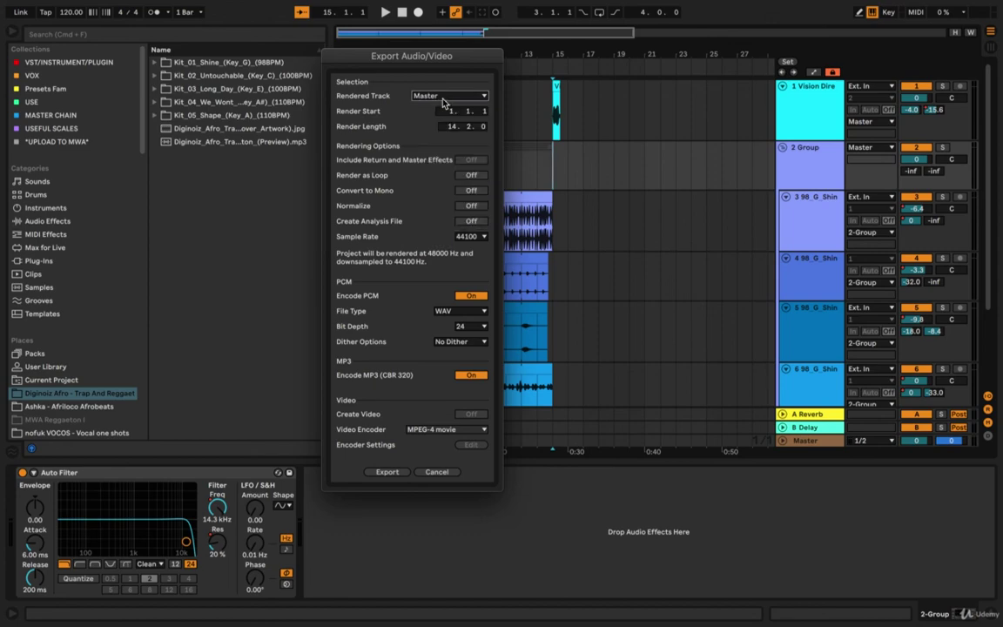
click(445, 101)
click(442, 102)
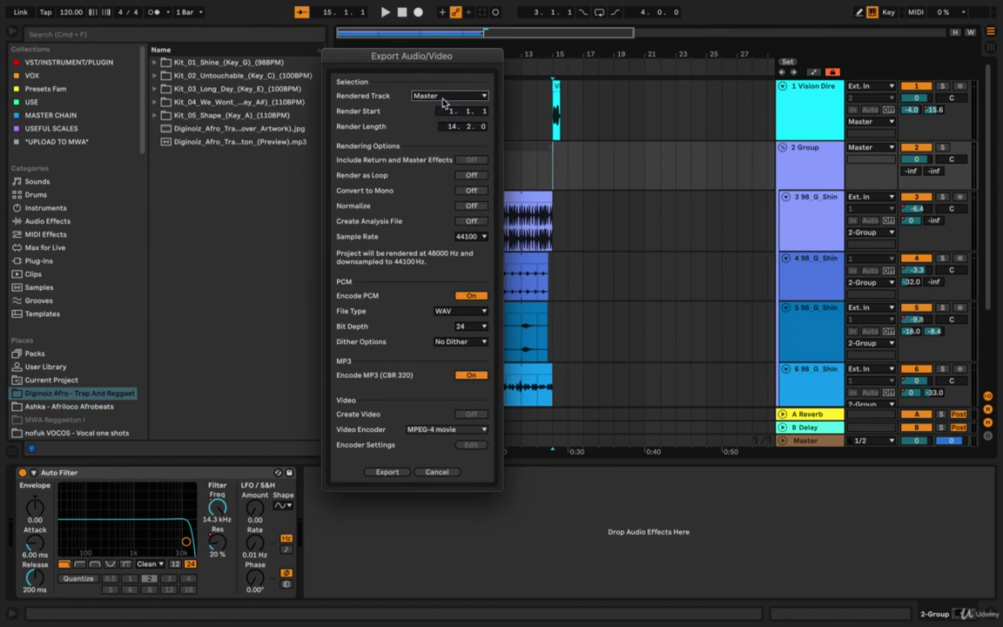
- Start the export and create a destination folder named Jingle Pack inside the Trap 808s Template Driller (147 BPM) (C Key) folder
click(403, 475)
drag(589, 105, 524, 214)
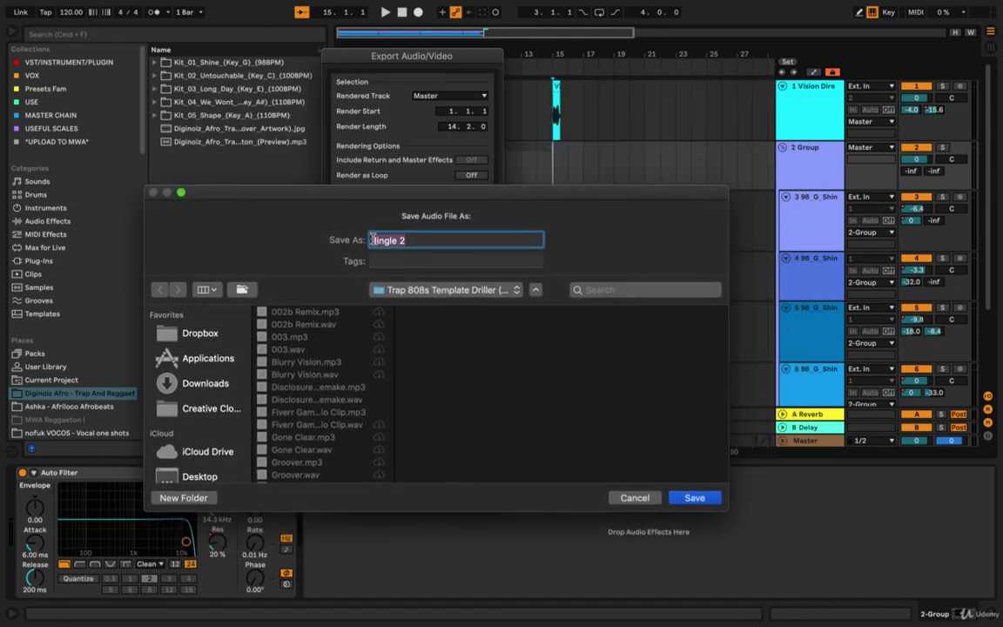
click(470, 239)
triple_click(389, 239)
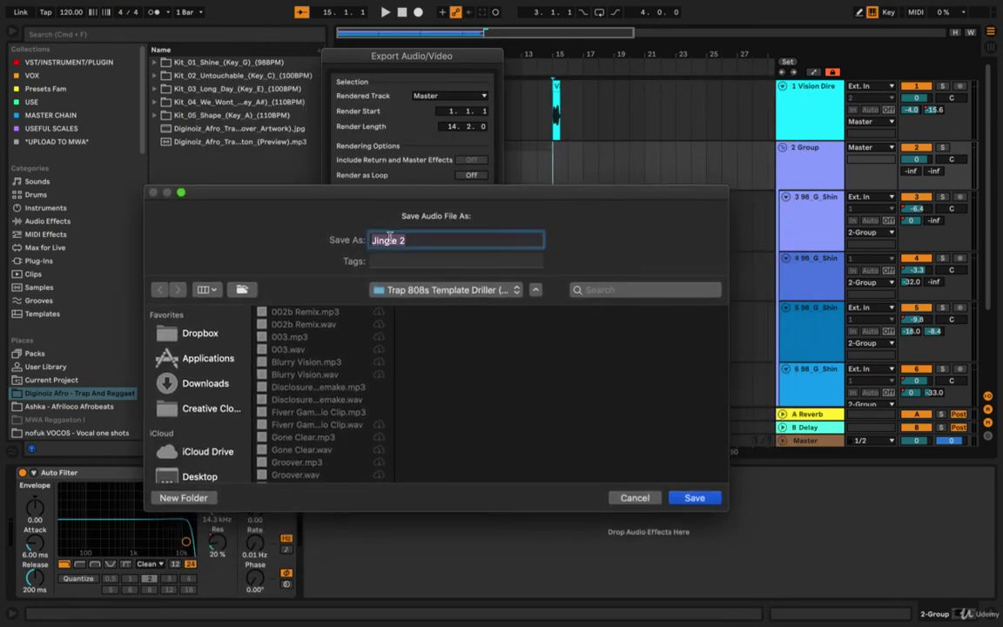
click(202, 497)
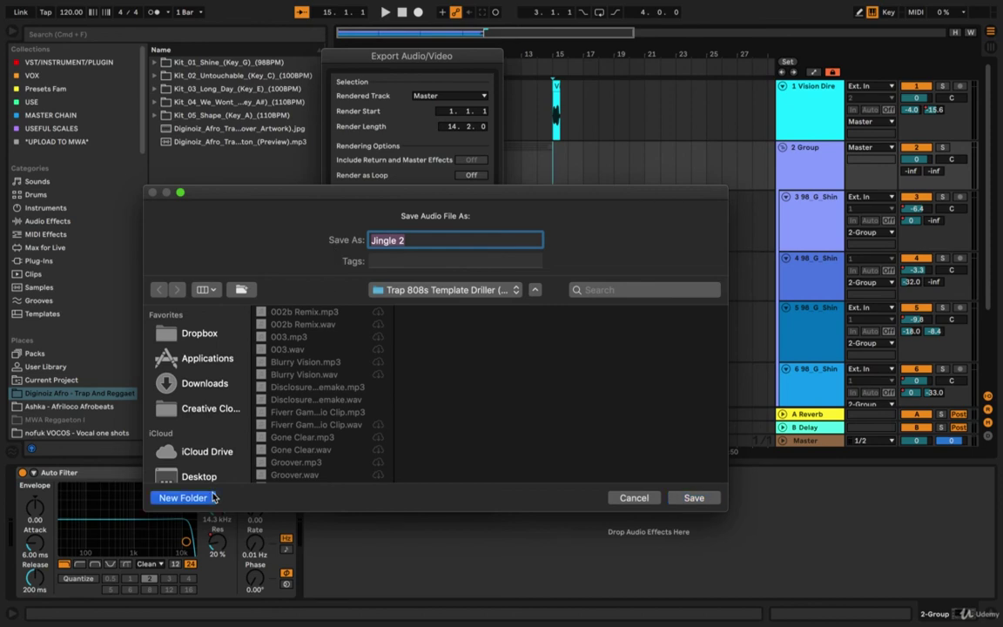
drag(470, 253, 533, 350)
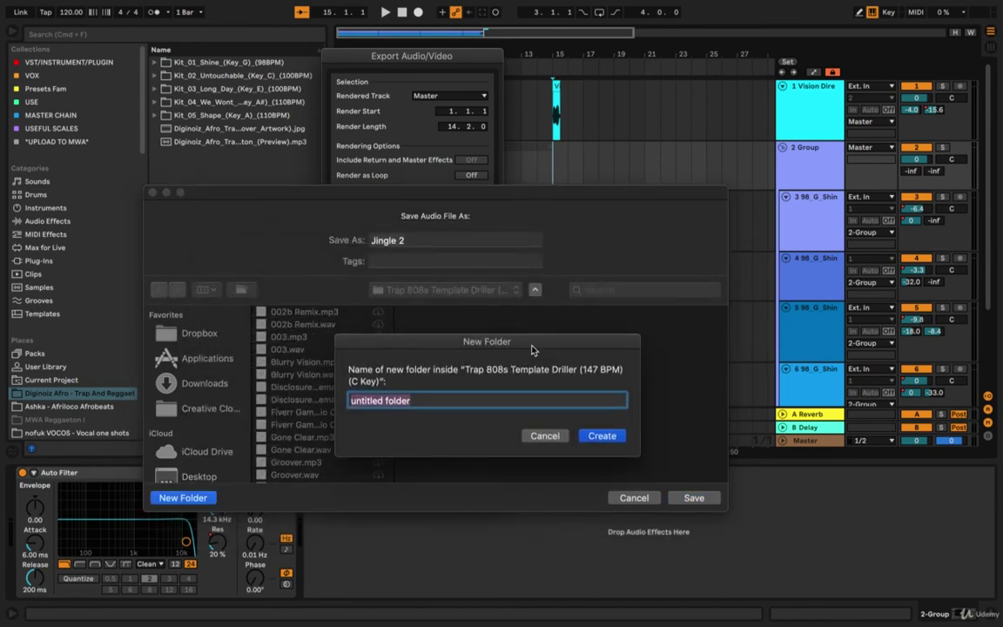
key(BackSpace)
text(Jingle Pa)
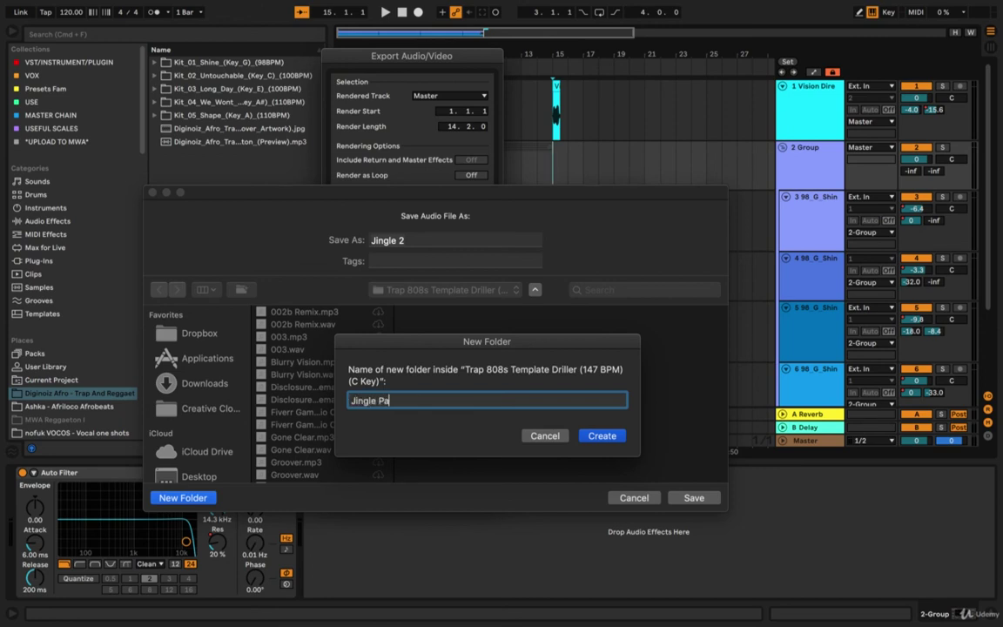
text(ck)
key(Return)
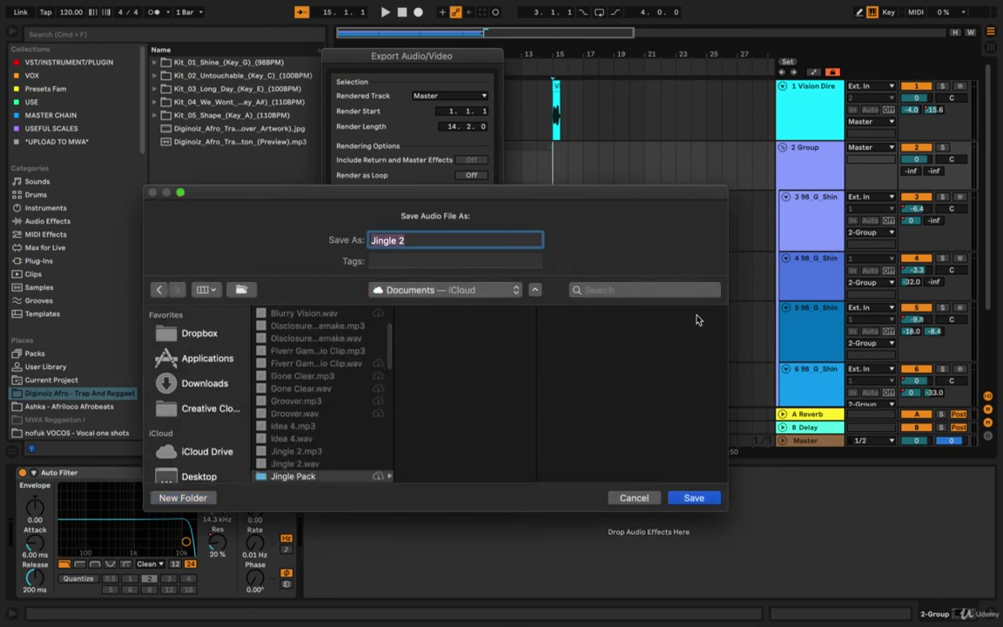
- Save the export as Jingle 2 in the Jingle Pack folder and let the rendering and encoding run through
click(701, 498)
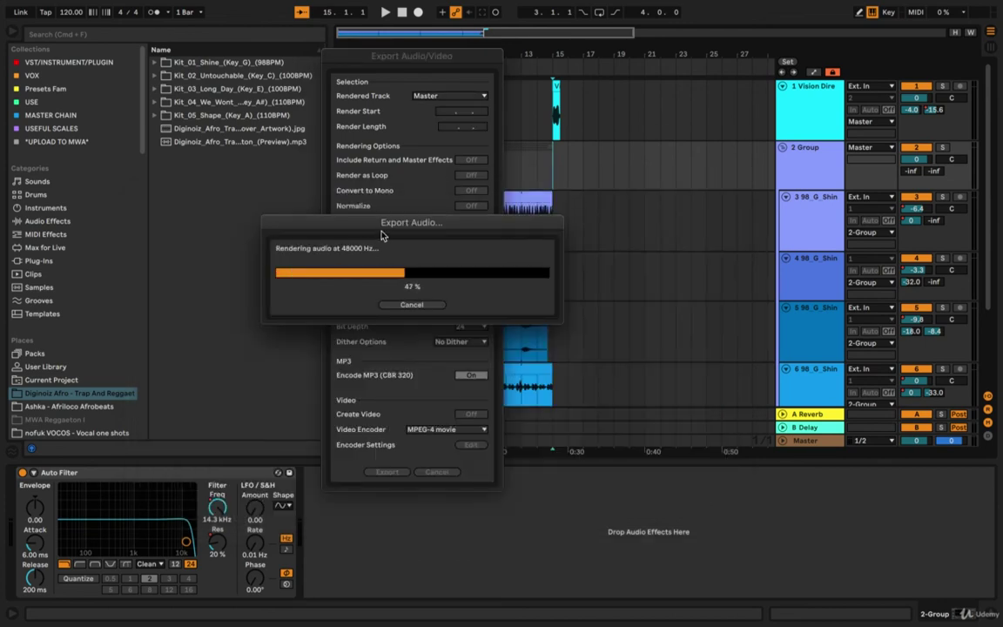
drag(357, 223, 341, 197)
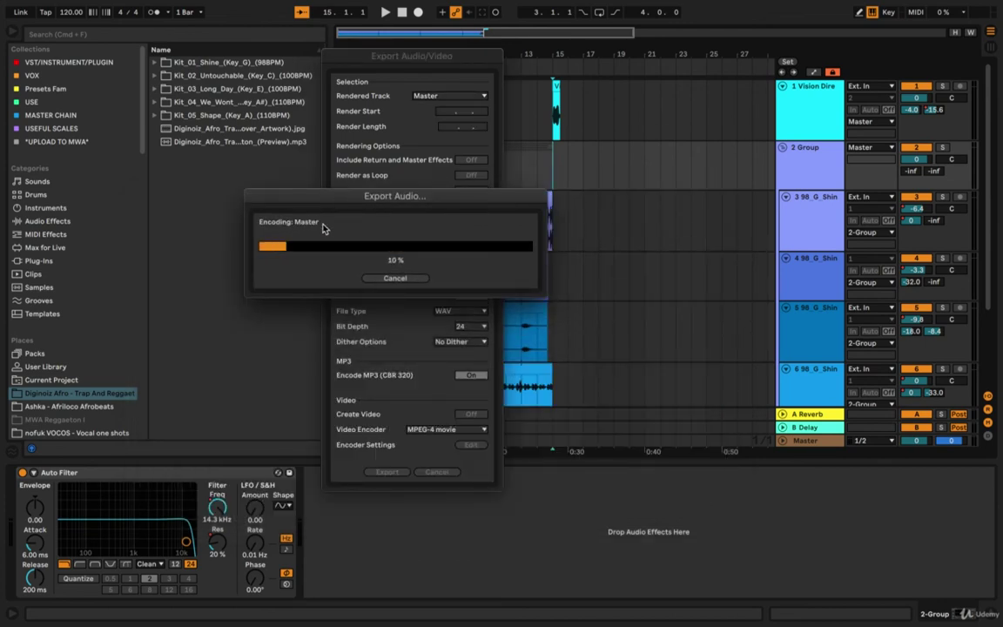
drag(373, 198, 410, 356)
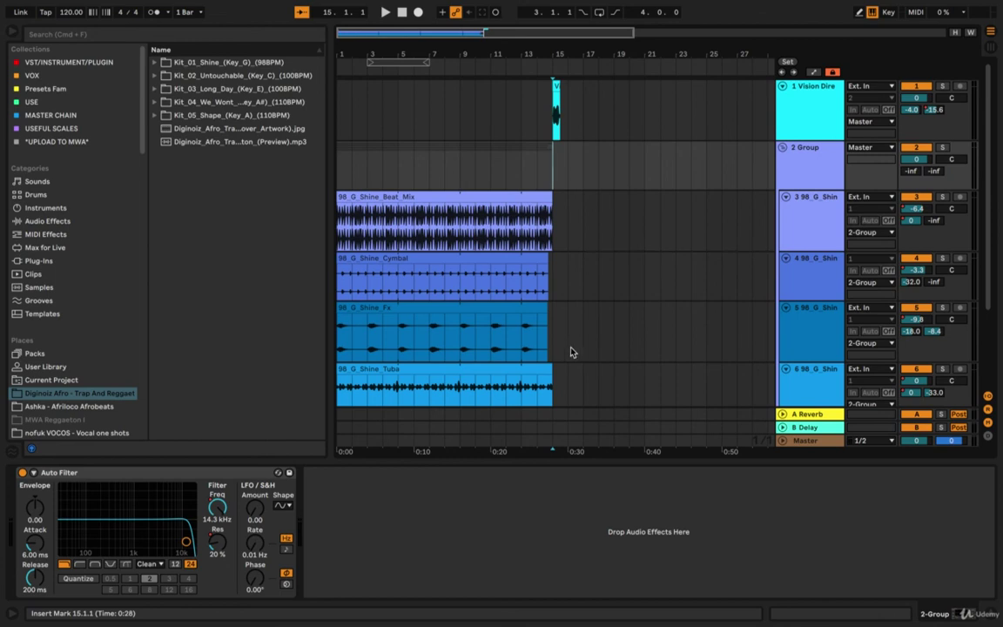
key(ctrl+t)
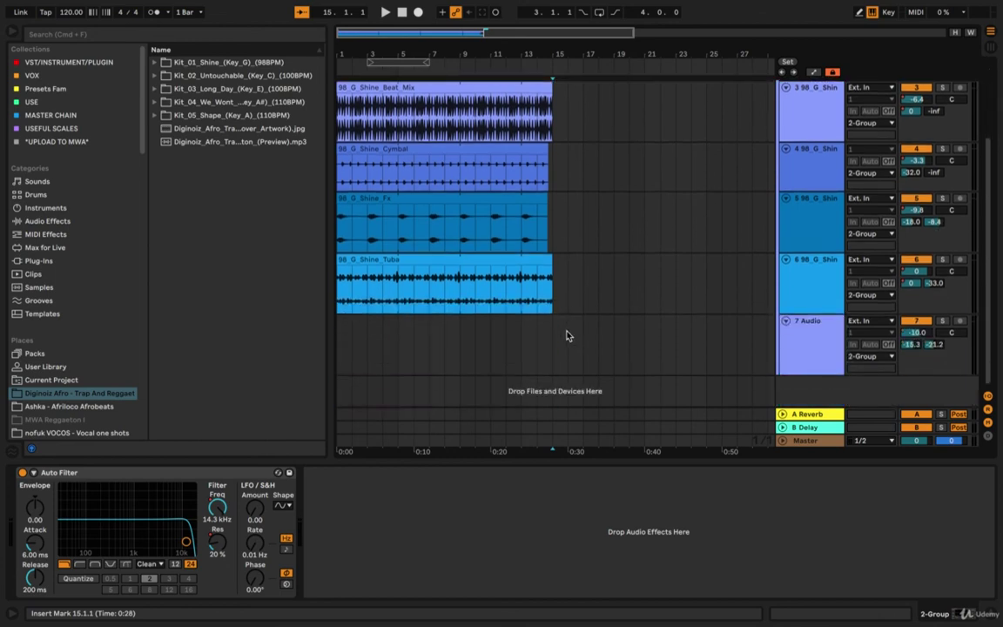